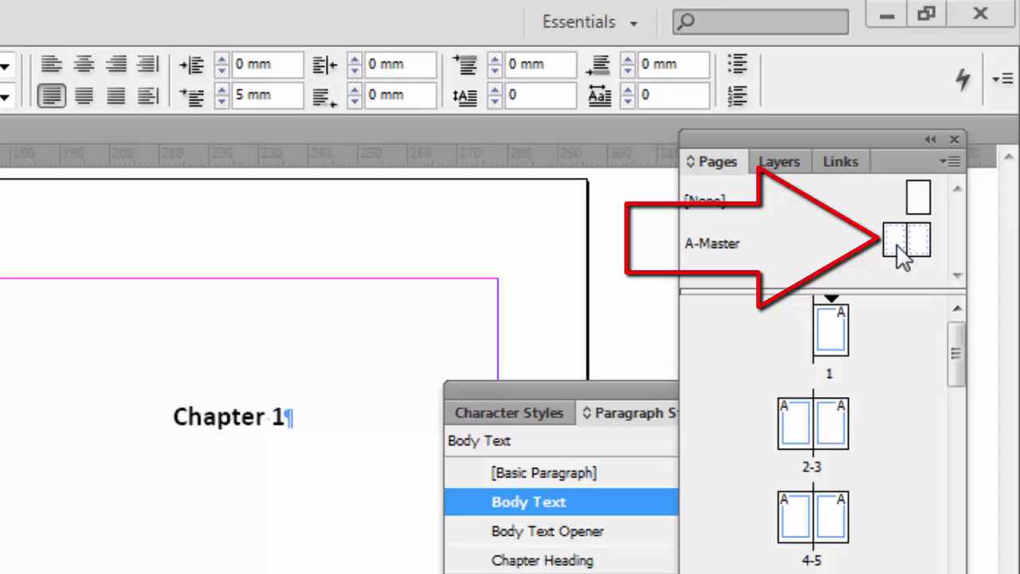
On the A-Master spread, place vertical guides at the left page's outer and inner margins
{"action": "double_click", "coordinate": [900, 253]}
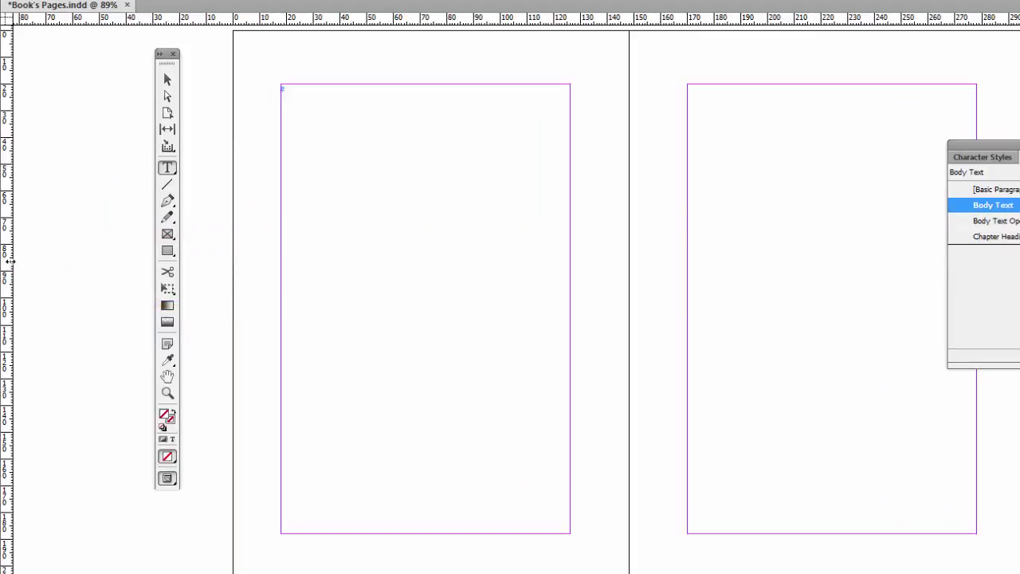
{"action": "left_click_drag", "start_coordinate": [10, 265], "coordinate": [277, 271]}
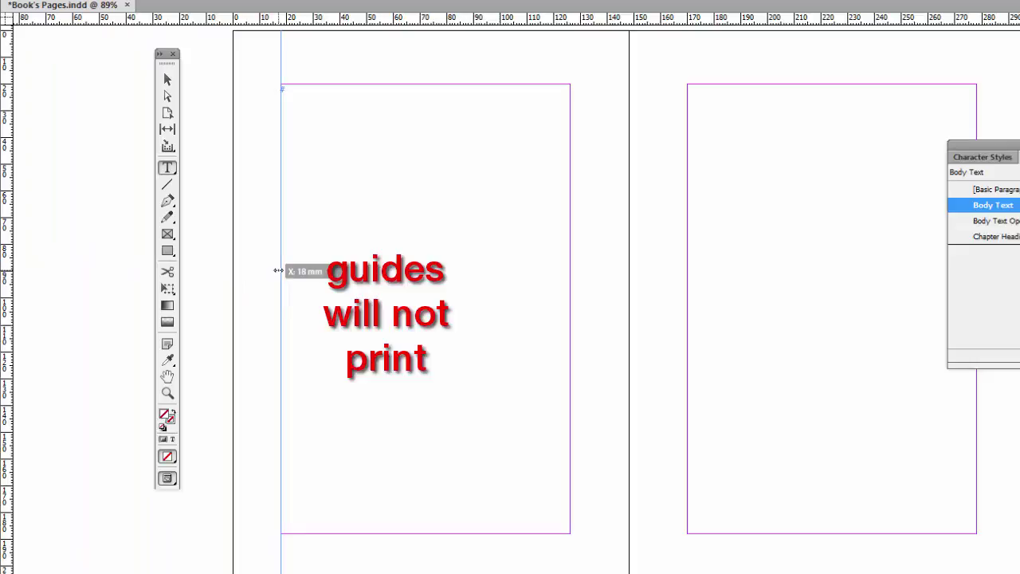
{"action": "left_click", "coordinate": [336, 466]}
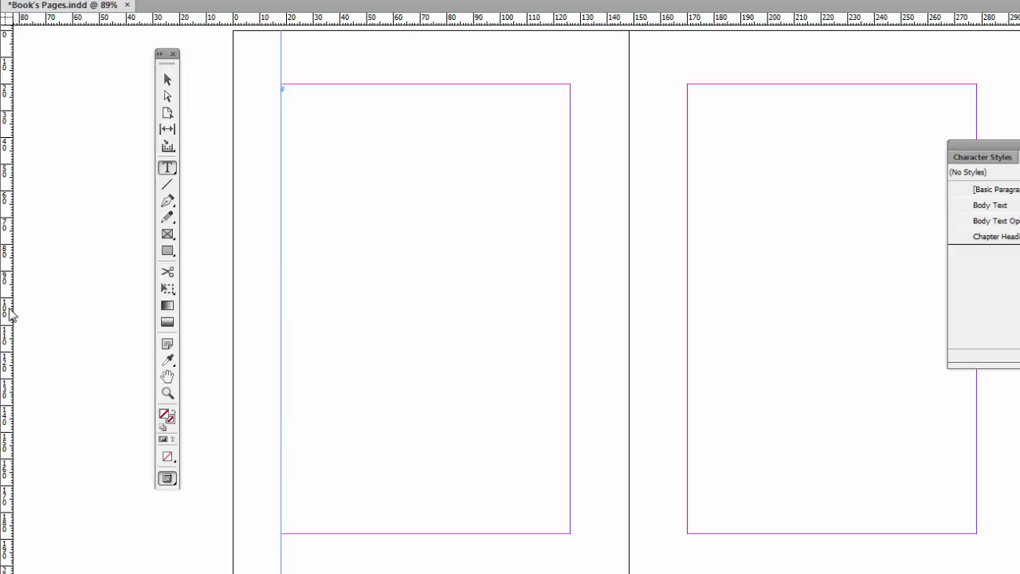
{"action": "left_click_drag", "start_coordinate": [12, 314], "coordinate": [570, 340]}
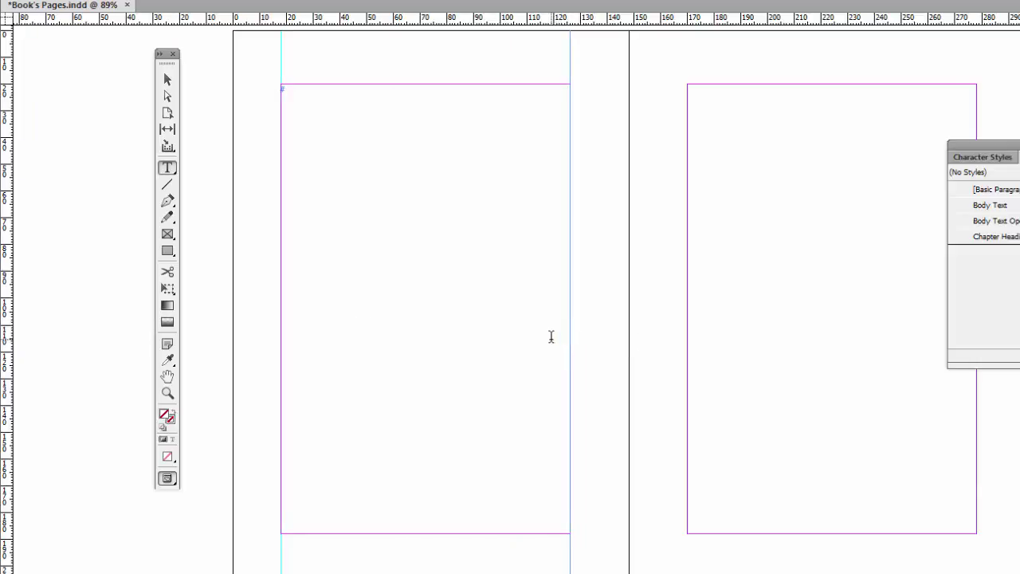
Draw a footer text frame between the guides below the left master page, styled Body Text Opener
{"action": "key", "text": "v"}
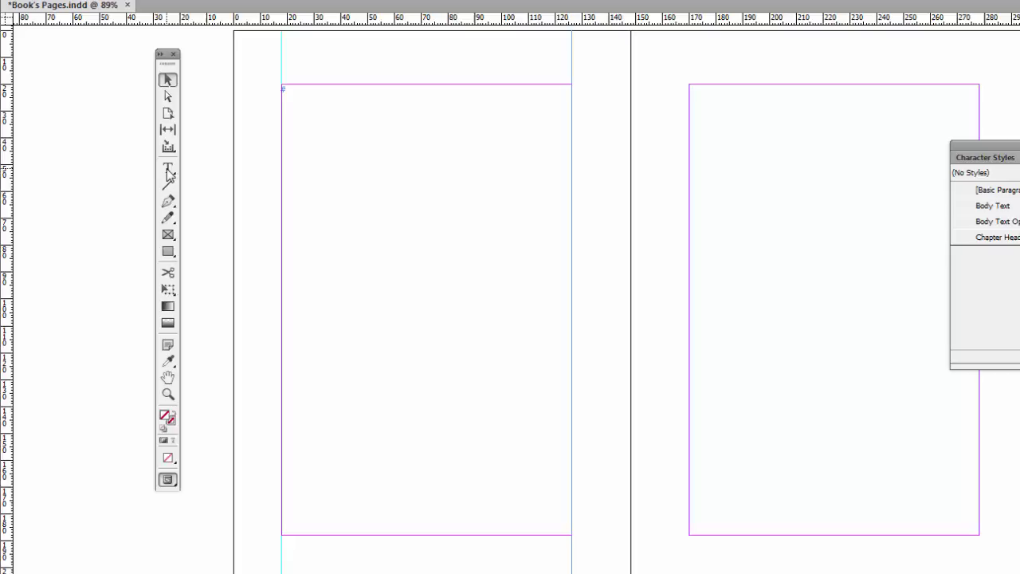
{"action": "left_click", "coordinate": [168, 169]}
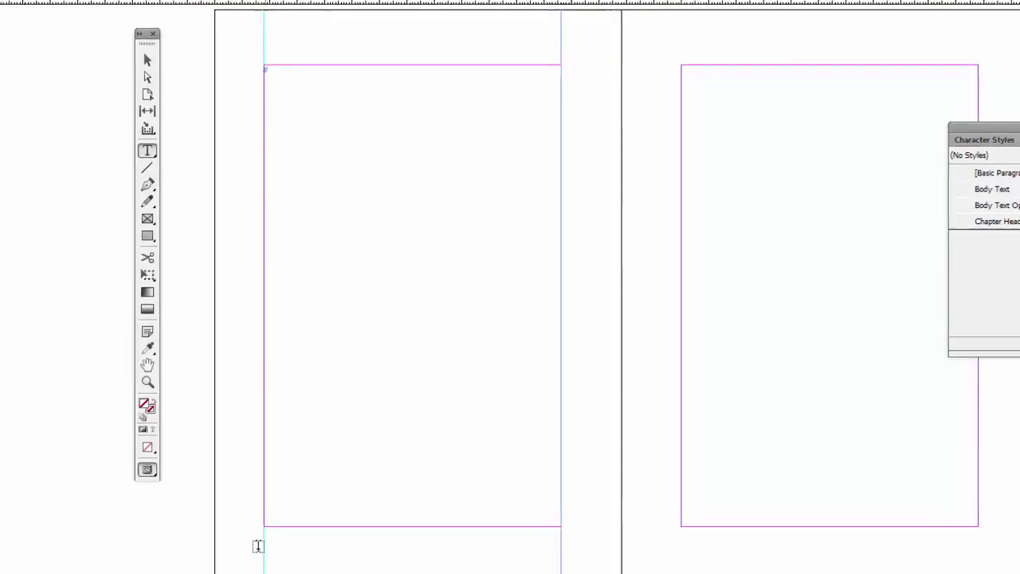
{"action": "mouse_move", "coordinate": [263, 538]}
{"action": "left_mouse_down"}
{"action": "mouse_move", "coordinate": [257, 516]}
{"action": "mouse_move", "coordinate": [508, 530]}
{"action": "left_mouse_up"}
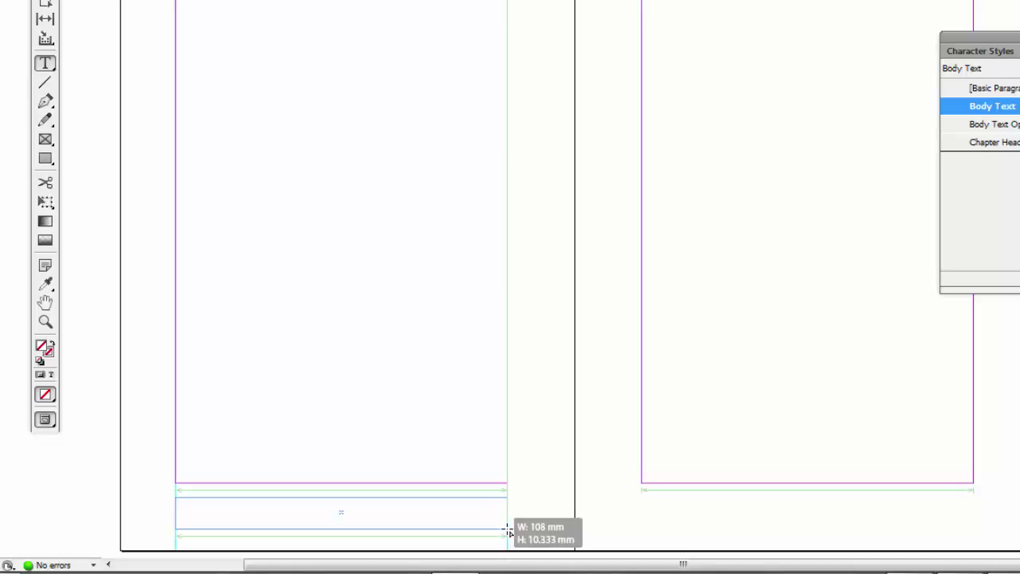
{"action": "left_click_drag", "start_coordinate": [507, 530], "coordinate": [508, 530]}
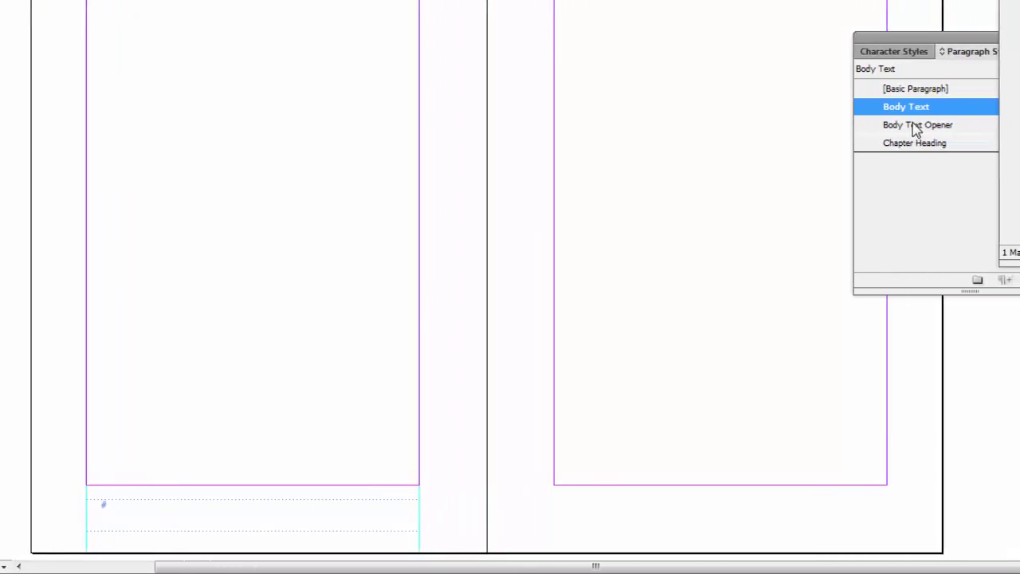
{"action": "left_click", "coordinate": [914, 128]}
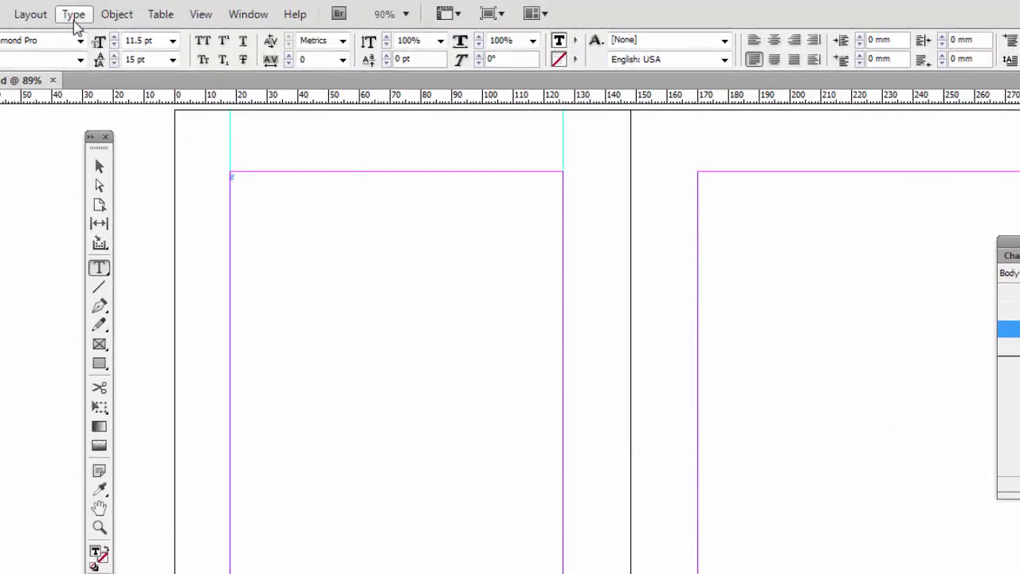
Insert a centred Current Page Number marker in the footer frame, then view spread 8–9
{"action": "left_click", "coordinate": [74, 15]}
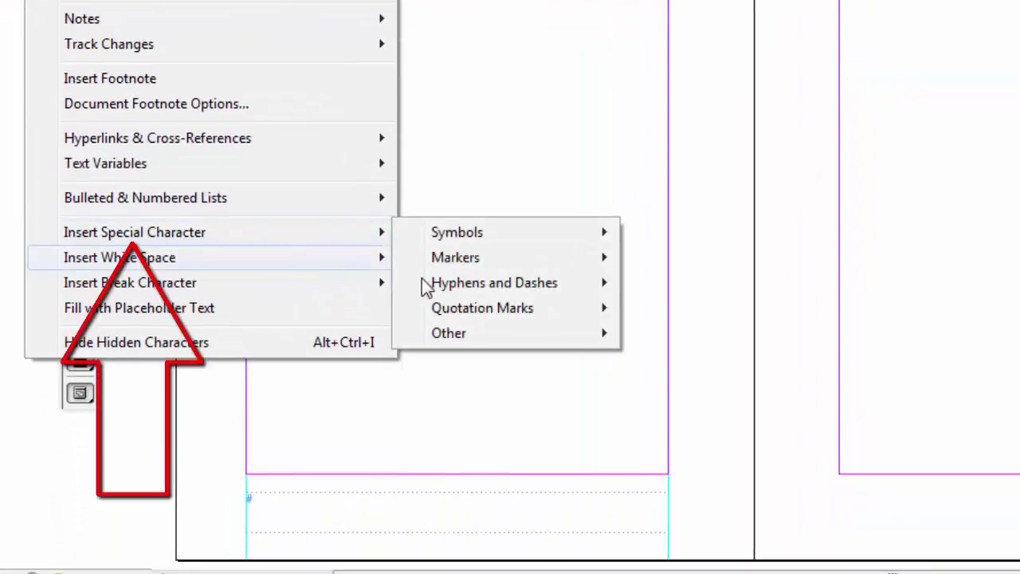
{"action": "mouse_move", "coordinate": [455, 258]}
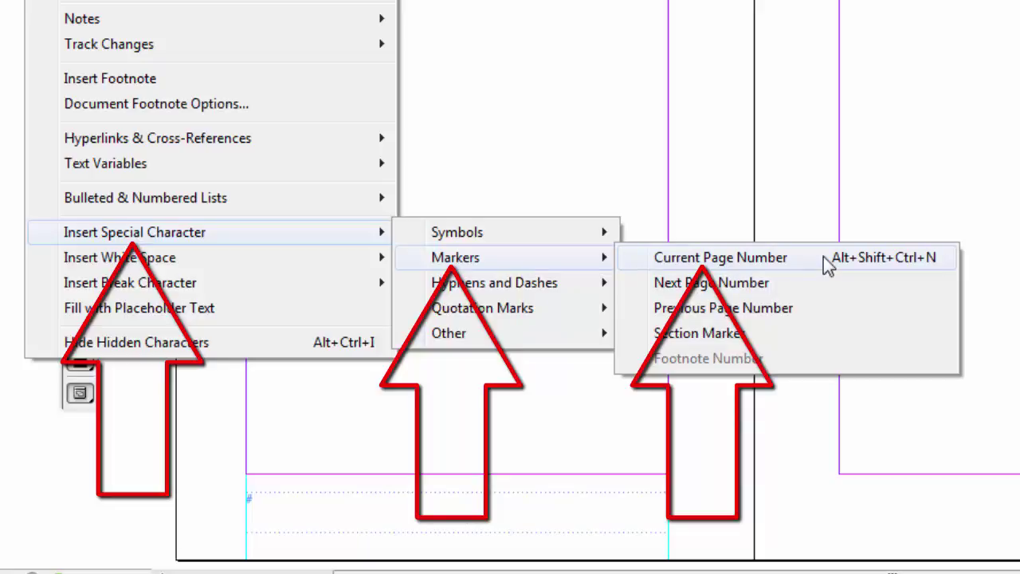
{"action": "left_click", "coordinate": [823, 256]}
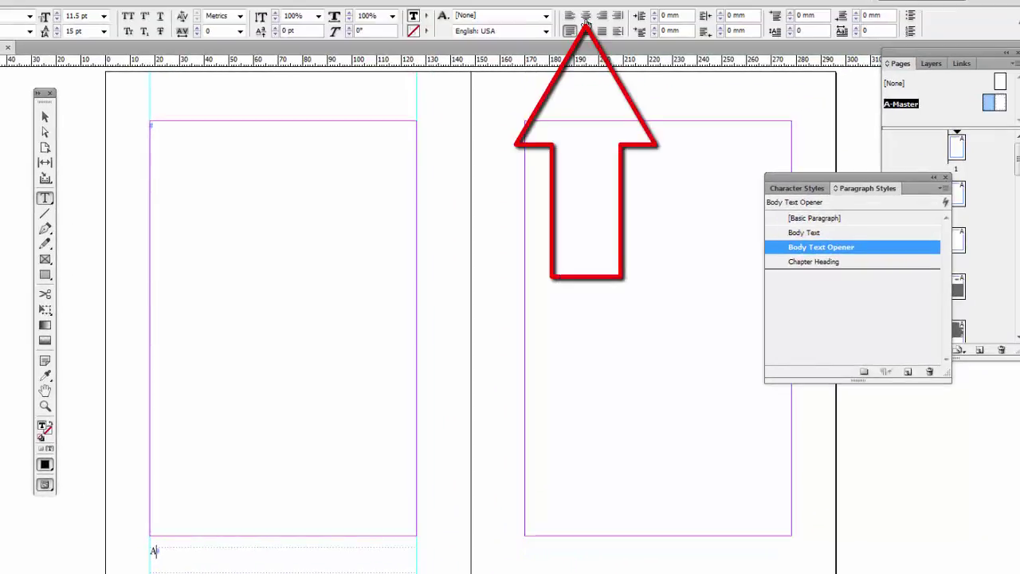
{"action": "left_click", "coordinate": [586, 19]}
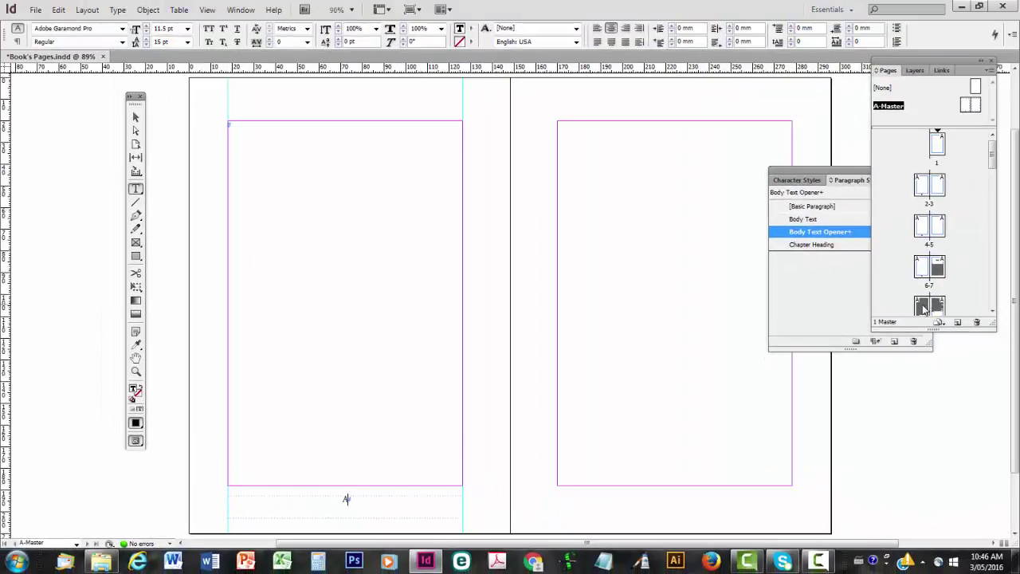
{"action": "double_click", "coordinate": [923, 308]}
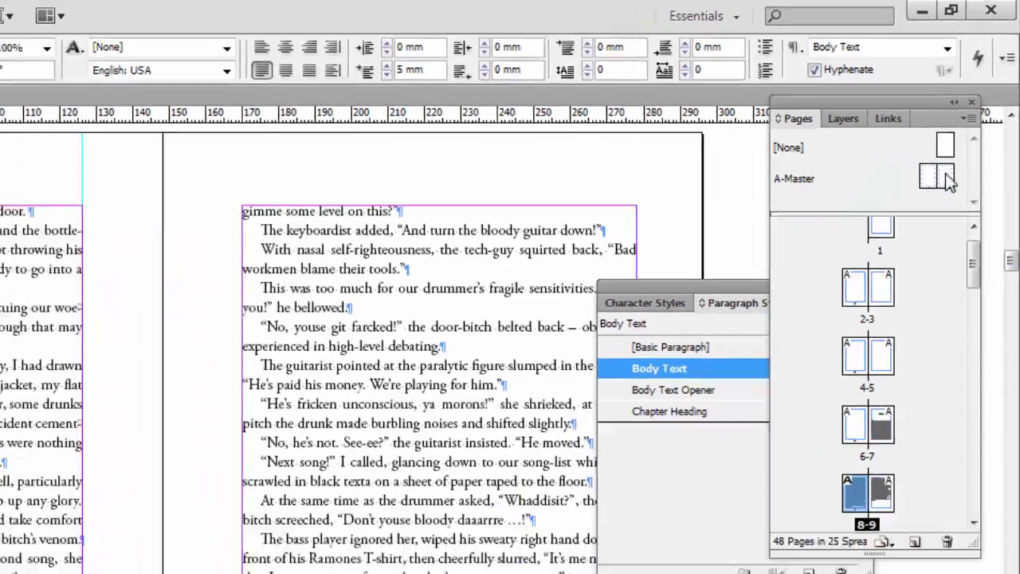
Duplicate the left page-number frame to the matching spot below the right A-Master page
{"action": "double_click", "coordinate": [977, 114]}
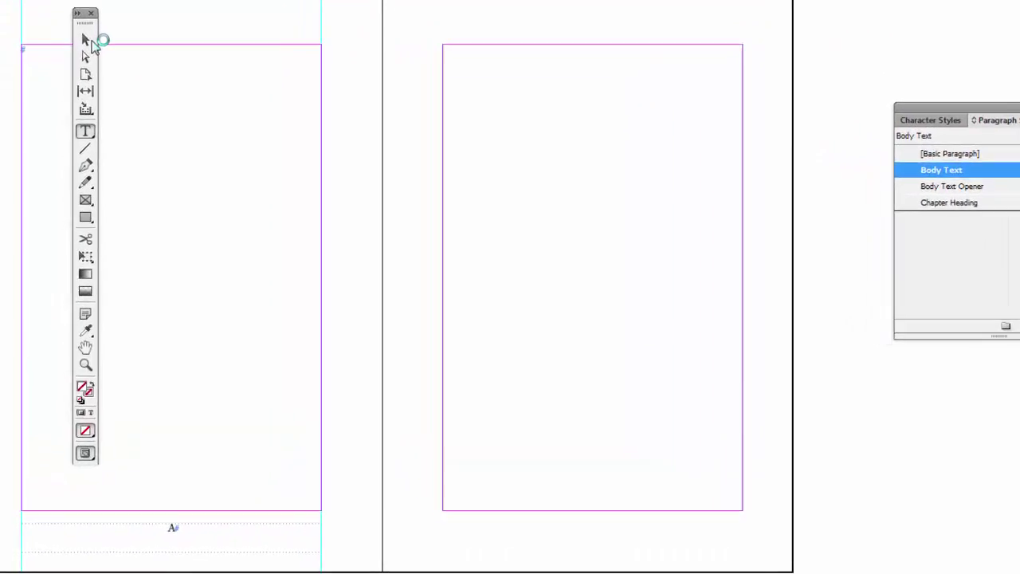
{"action": "left_click", "coordinate": [81, 80]}
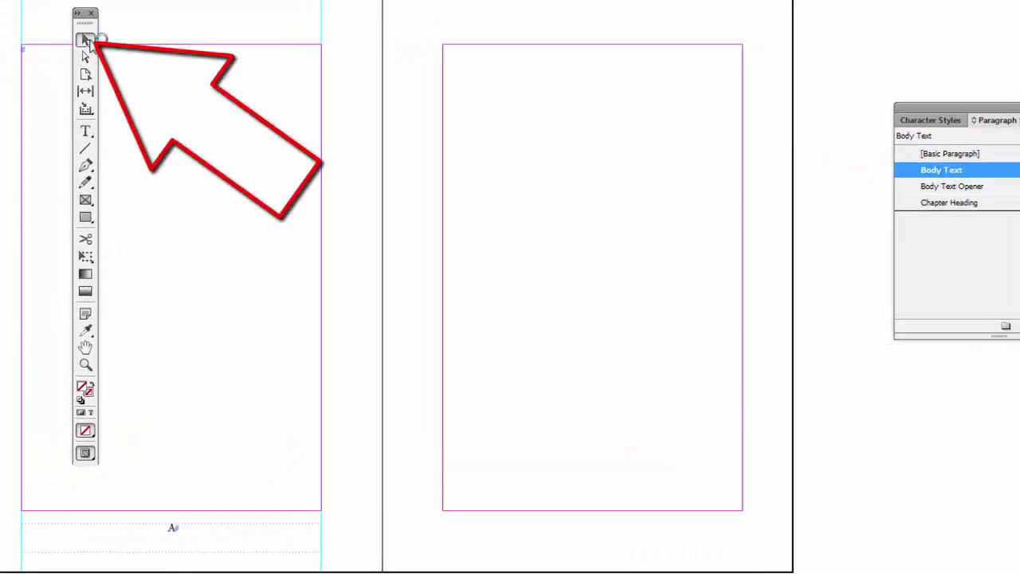
{"action": "left_click", "coordinate": [271, 547]}
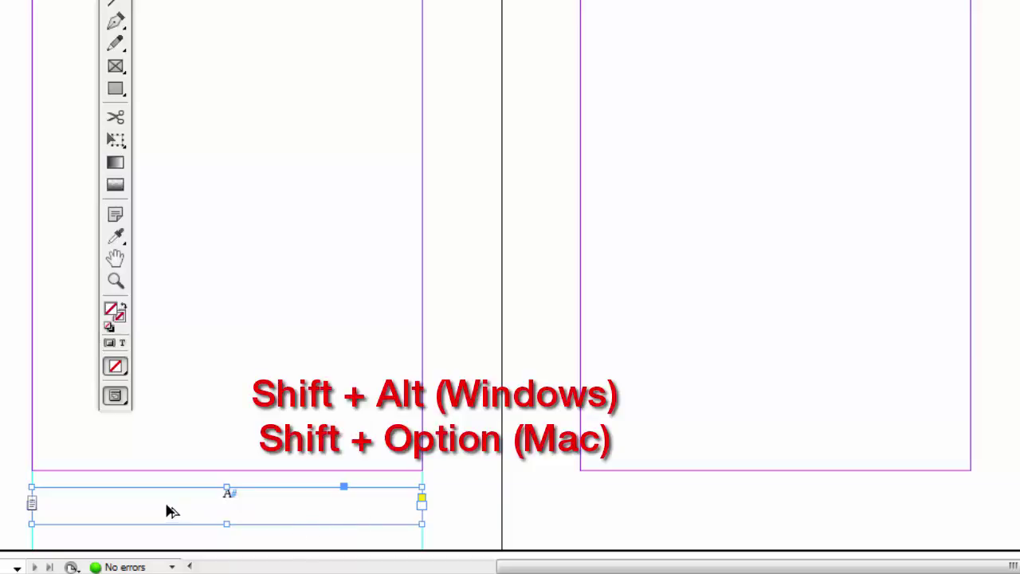
{"action": "left_click_drag", "start_coordinate": [171, 514], "coordinate": [720, 485]}
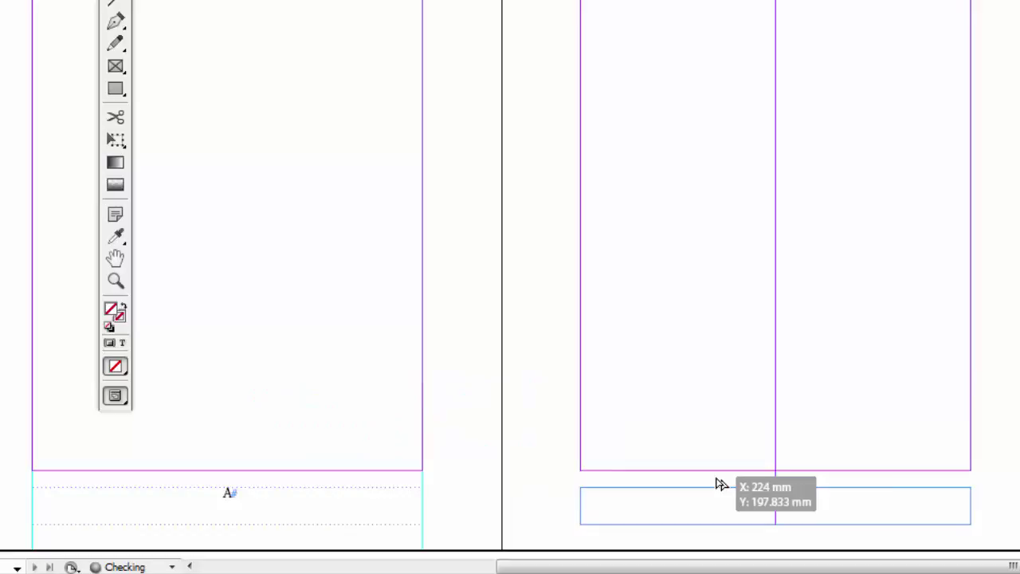
{"action": "left_click_drag", "start_coordinate": [720, 484], "coordinate": [720, 484]}
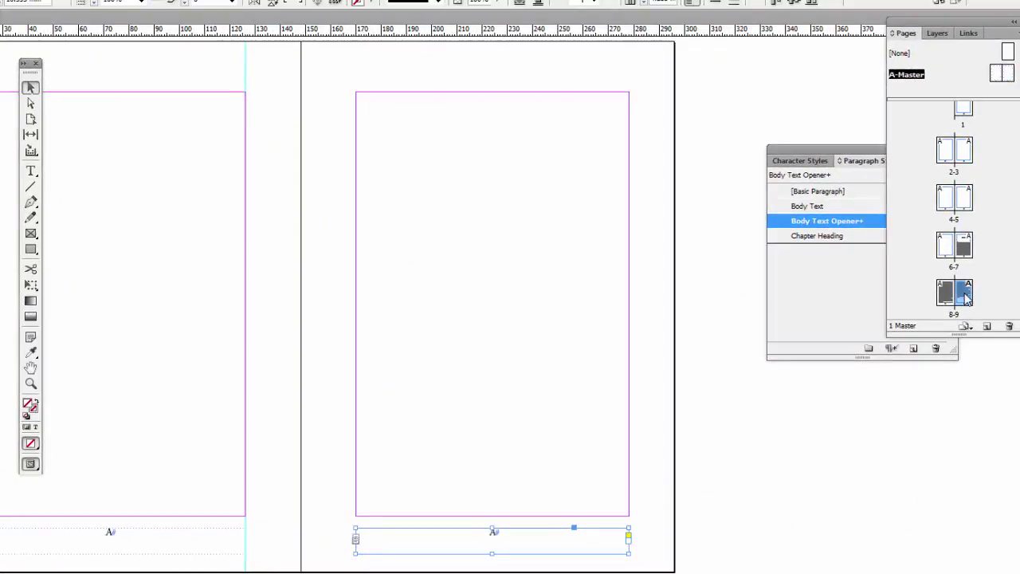
Check spread 8–9, then view the Chapter 1 spread numbered 6 and 7
{"action": "double_click", "coordinate": [964, 293]}
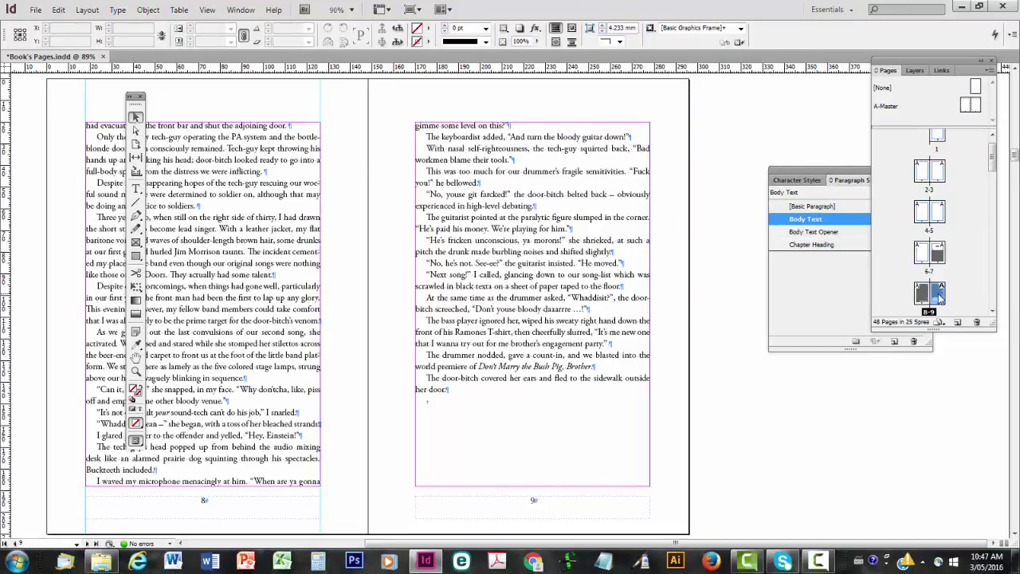
{"action": "double_click", "coordinate": [939, 255]}
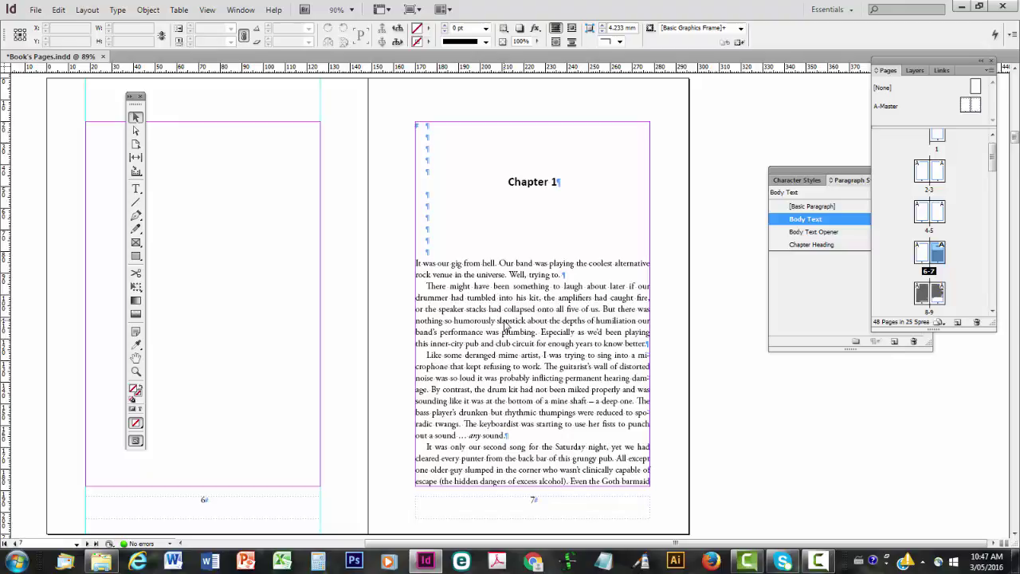
From page 1, set numbering style to lowercase Roman (i, ii, iii…) and view spread vi–vii
{"action": "double_click", "coordinate": [939, 140]}
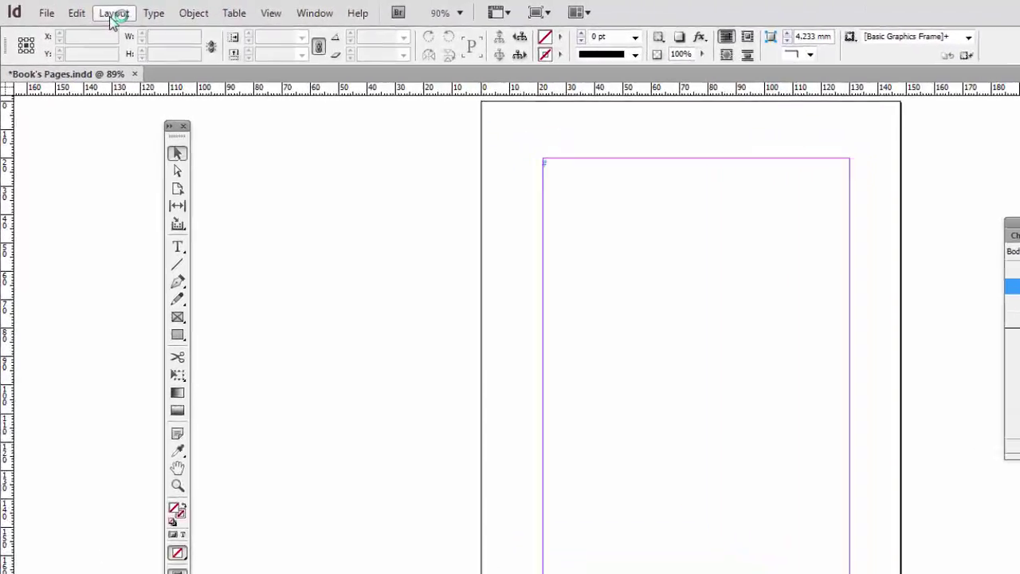
{"action": "left_click", "coordinate": [113, 14]}
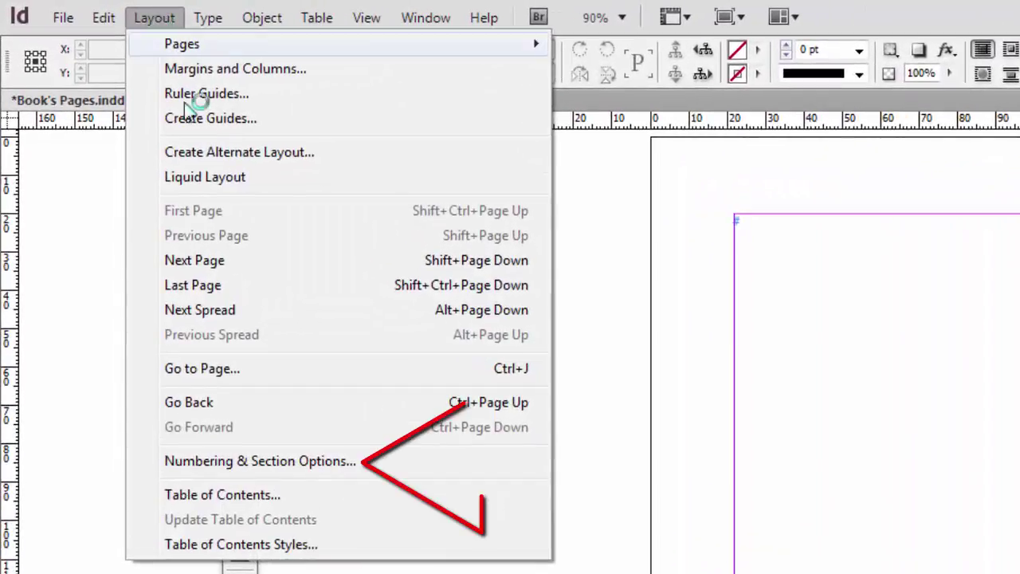
{"action": "left_click", "coordinate": [396, 470]}
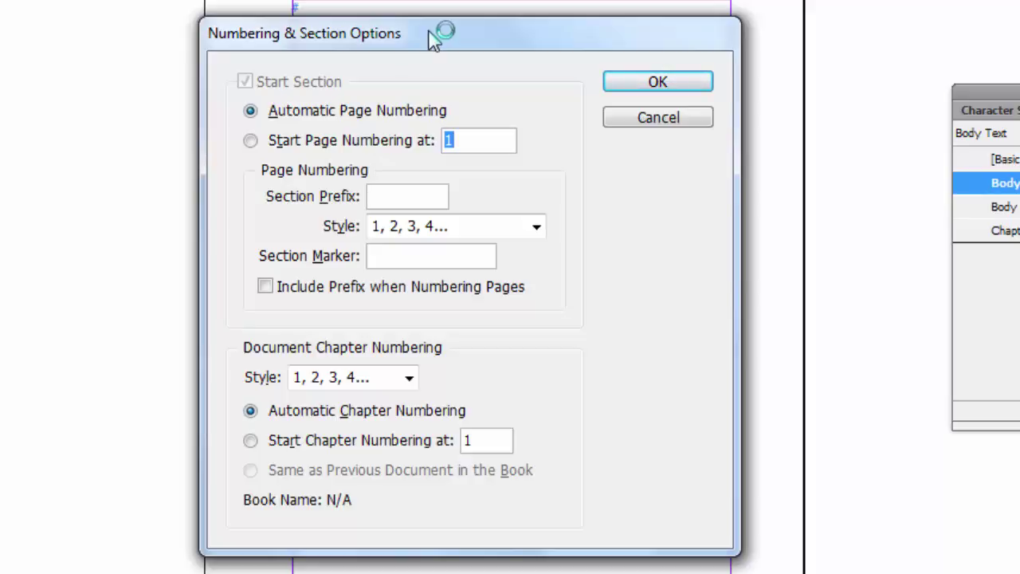
{"action": "left_click", "coordinate": [536, 227]}
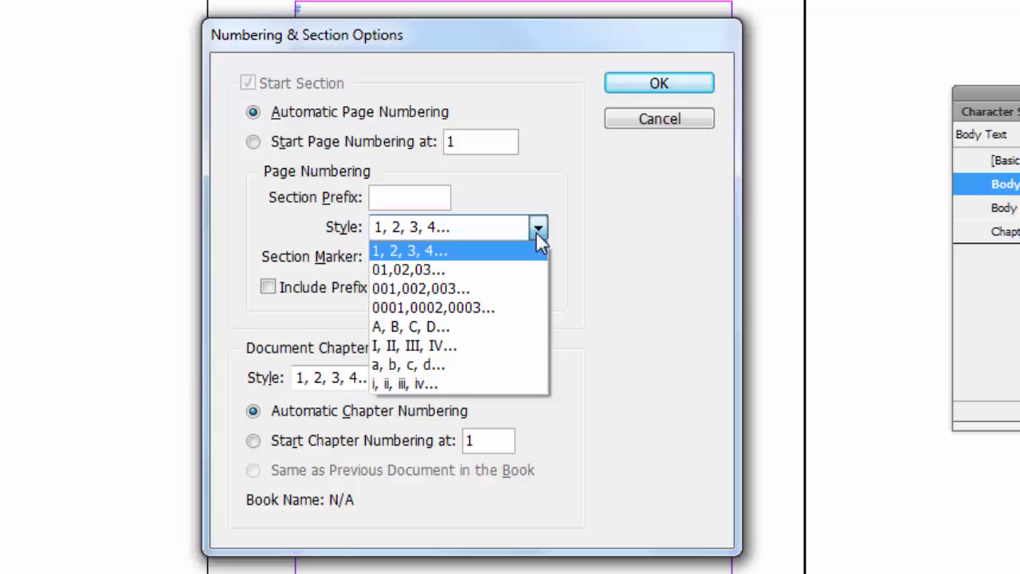
{"action": "left_click", "coordinate": [454, 385]}
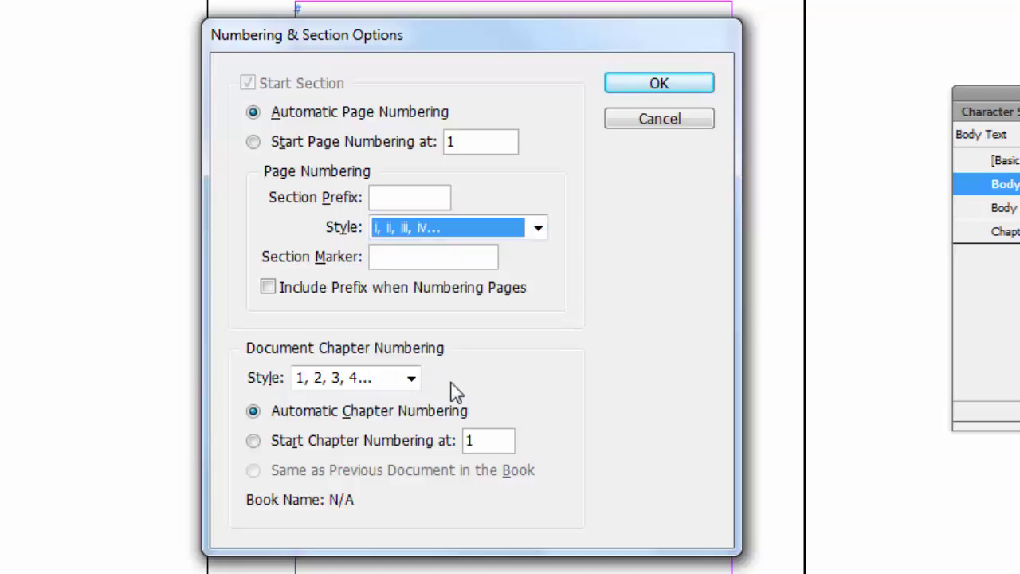
{"action": "left_click", "coordinate": [665, 86]}
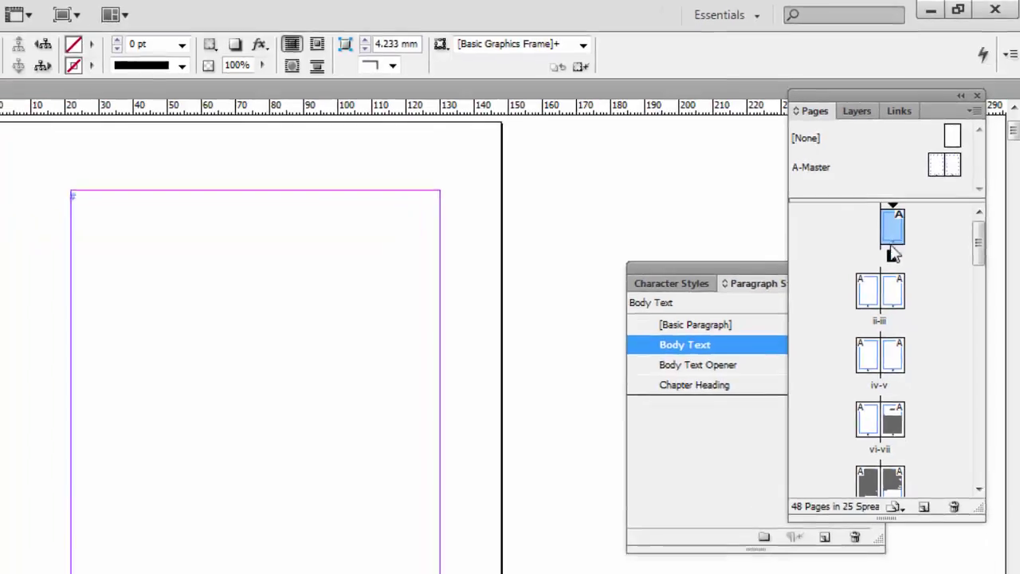
{"action": "double_click", "coordinate": [922, 269]}
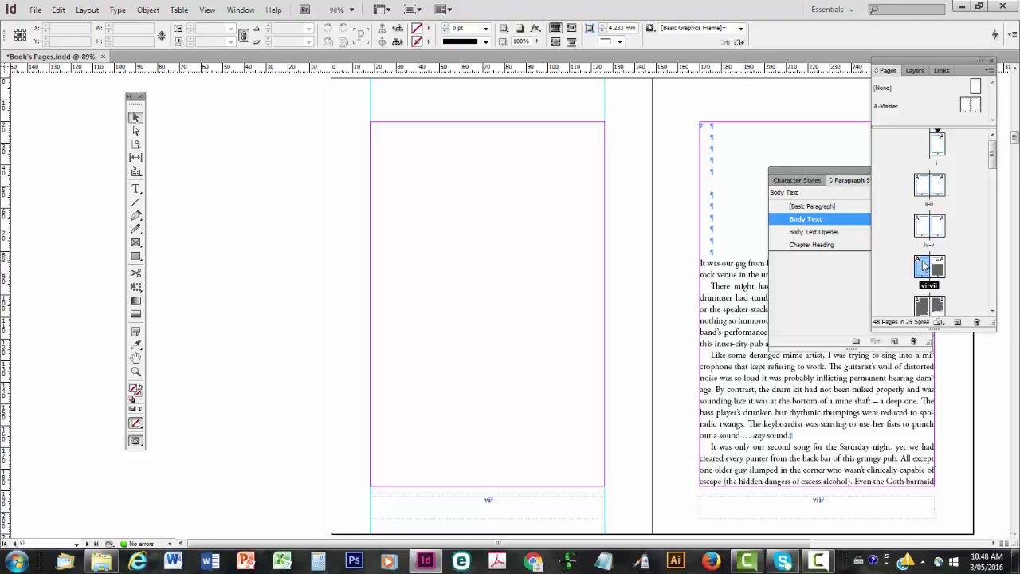
{"action": "double_click", "coordinate": [941, 268]}
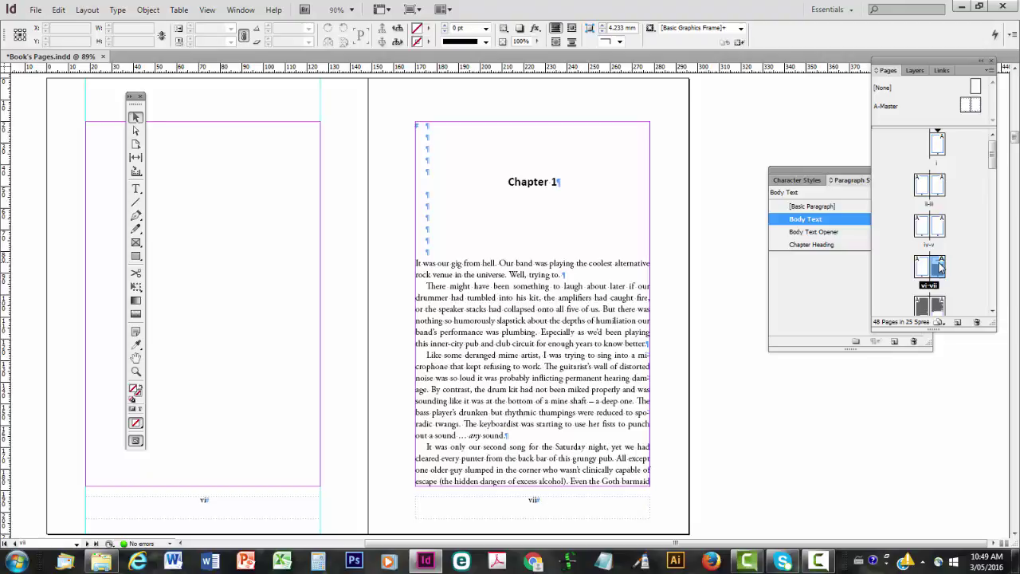
Make the Chapter 1 page a new section starting at 1 in Arabic numerals (1, 2, 3…)
{"action": "double_click", "coordinate": [940, 267]}
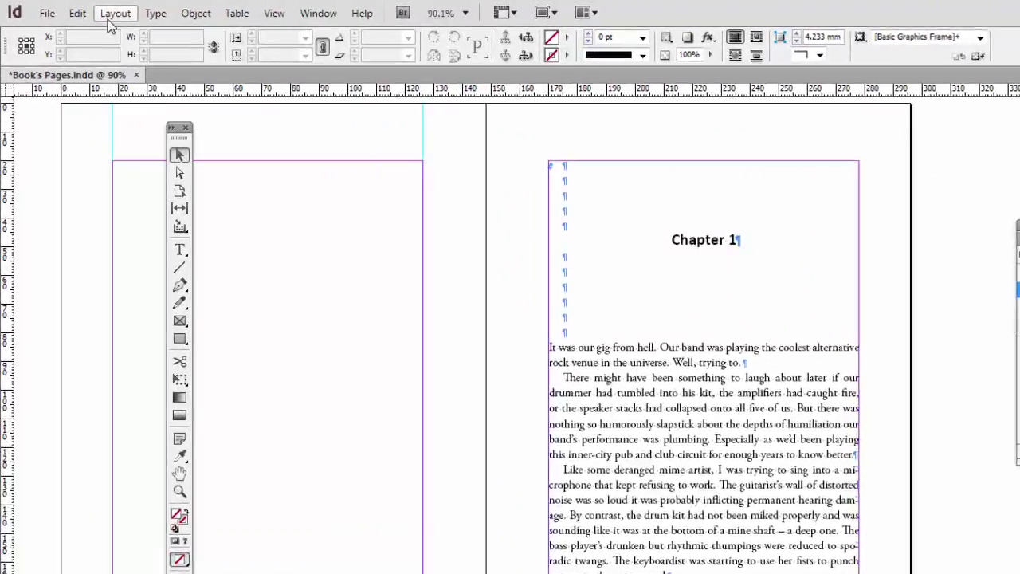
{"action": "left_click", "coordinate": [86, 10]}
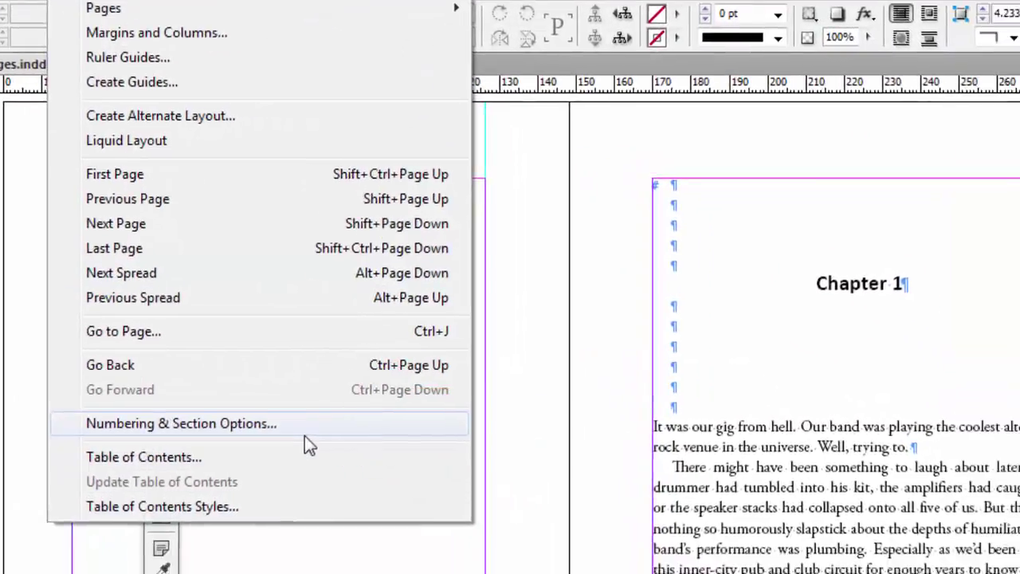
{"action": "left_click", "coordinate": [379, 467]}
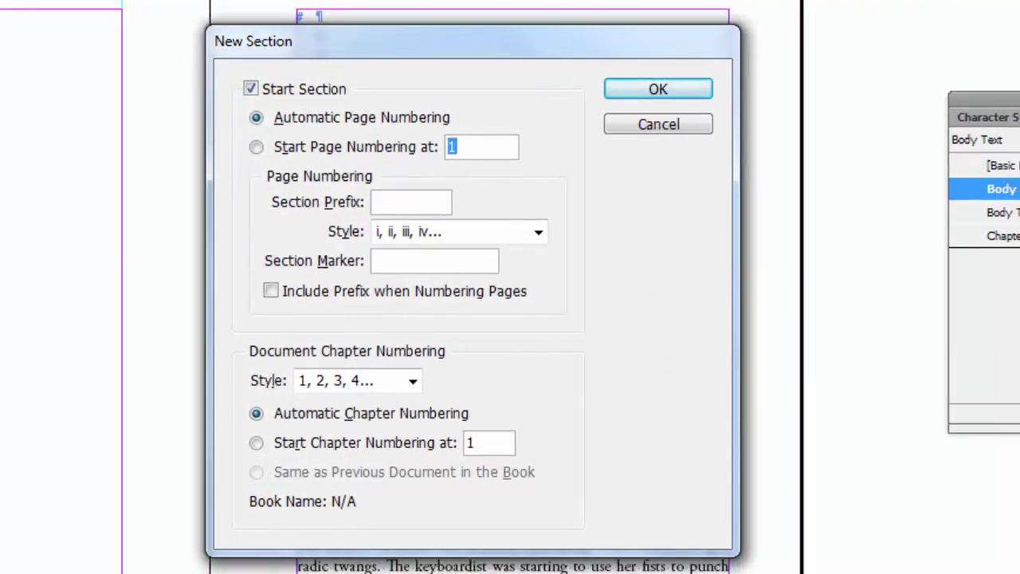
{"action": "left_click", "coordinate": [257, 148]}
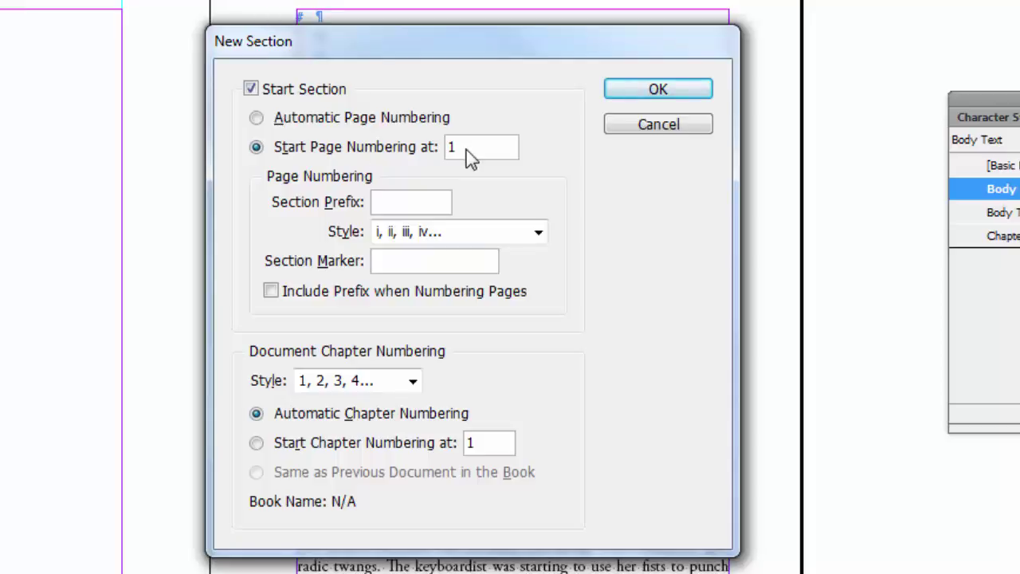
{"action": "left_click", "coordinate": [540, 232]}
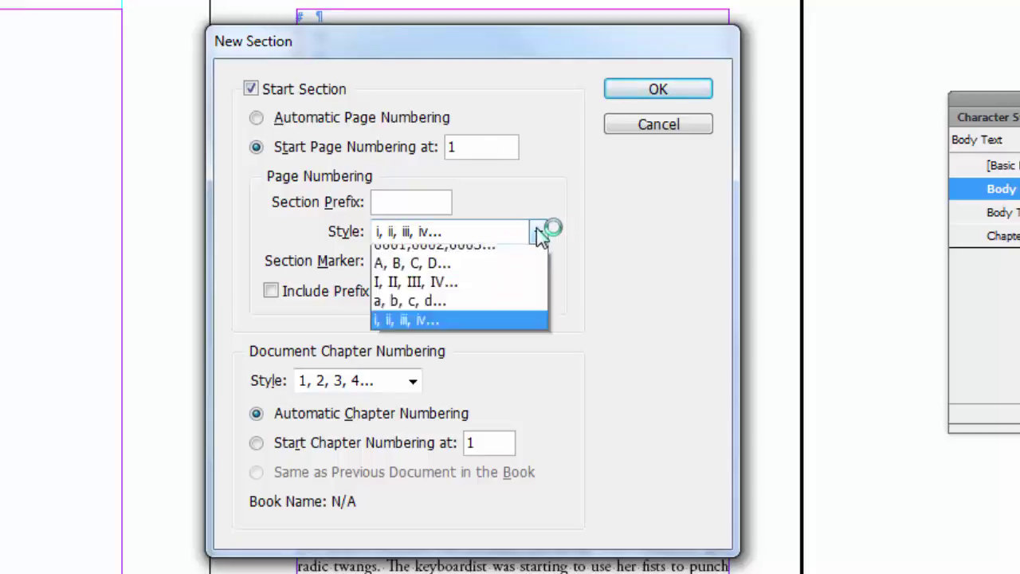
{"action": "left_click", "coordinate": [510, 253]}
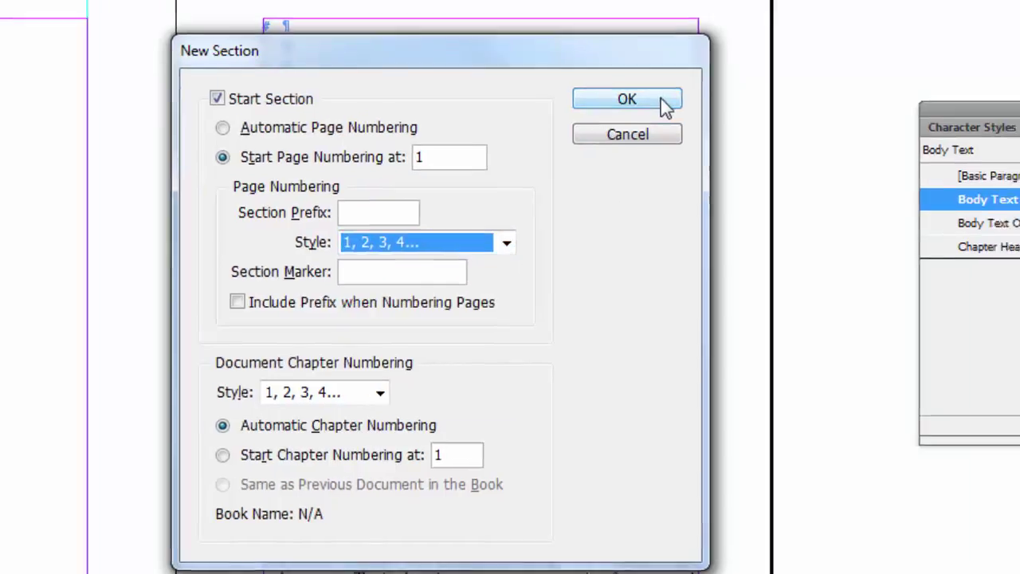
{"action": "left_click", "coordinate": [695, 94]}
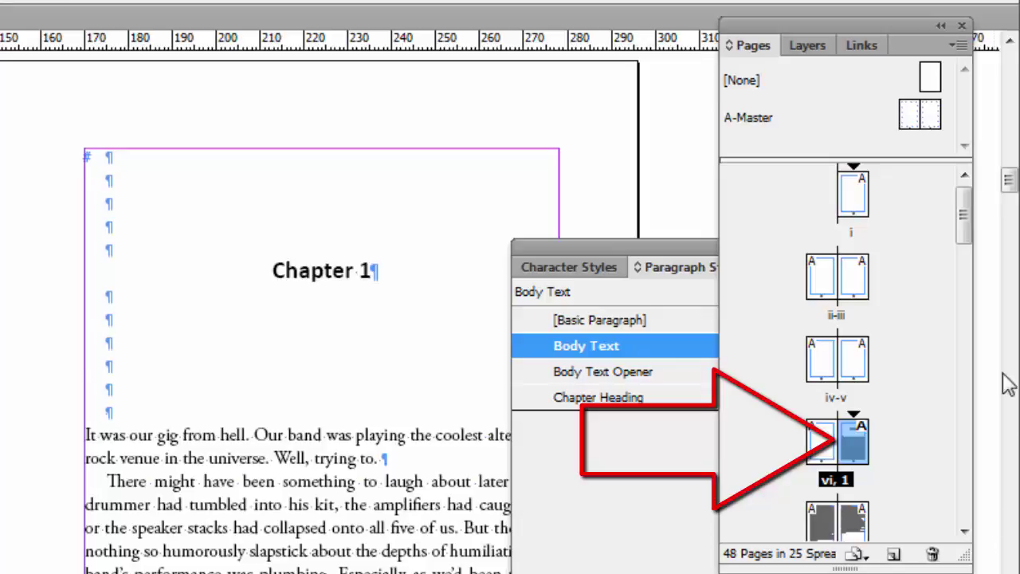
View spreads 2–3 and 4–5 in the Pages panel to verify the Arabic numbering
{"action": "left_click_drag", "start_coordinate": [966, 232], "coordinate": [966, 263]}
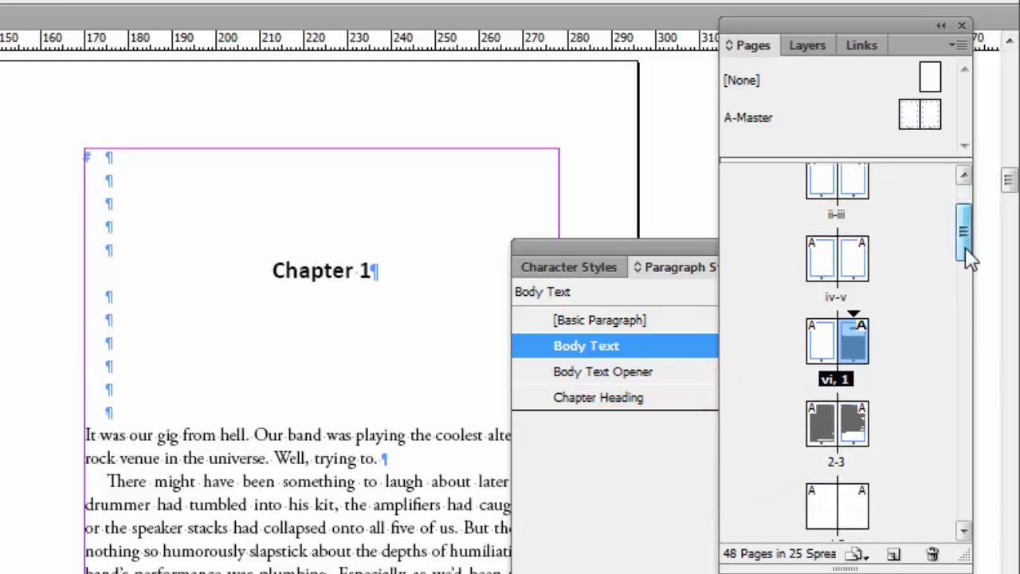
{"action": "double_click", "coordinate": [821, 351]}
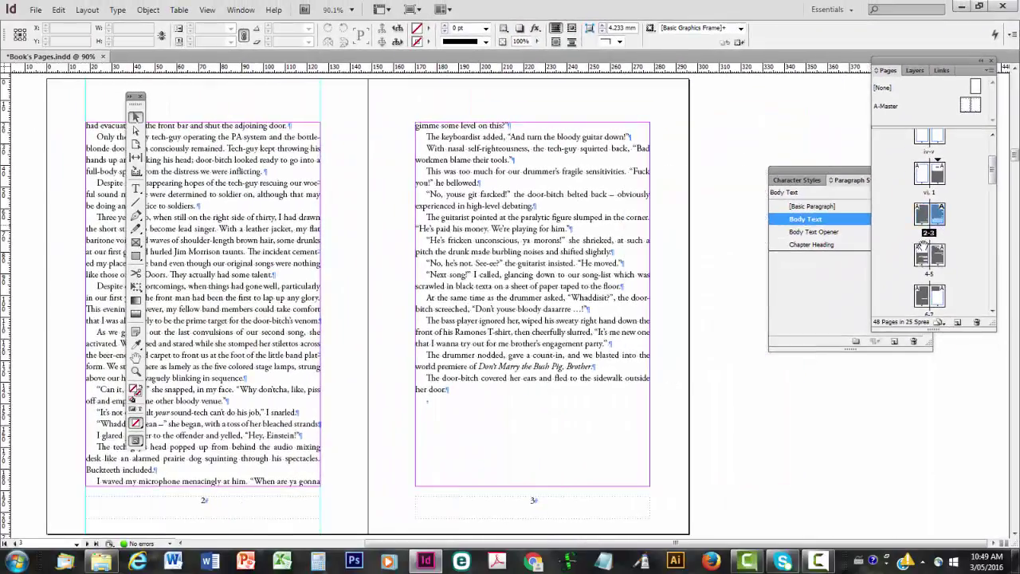
{"action": "double_click", "coordinate": [920, 257]}
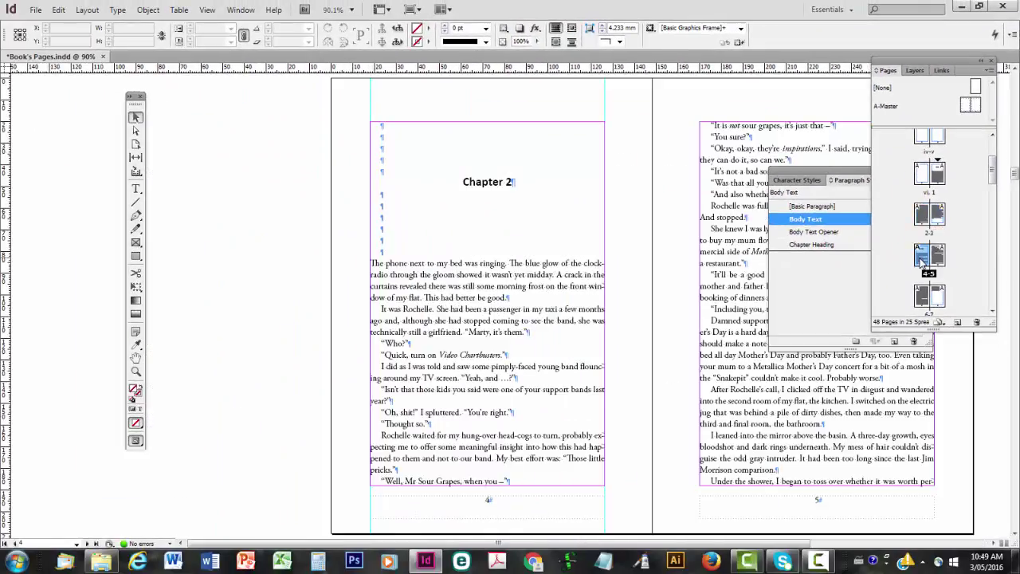